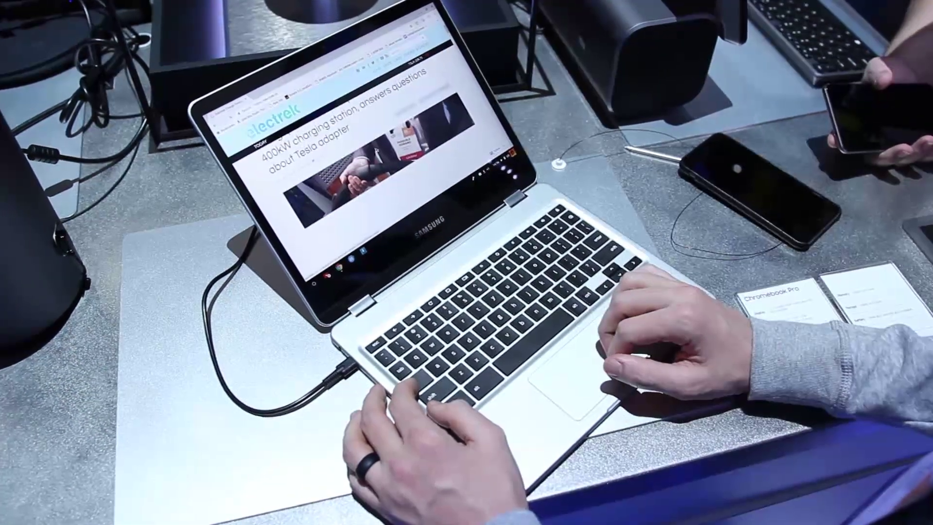
scroll(379, 182, "up", 2)
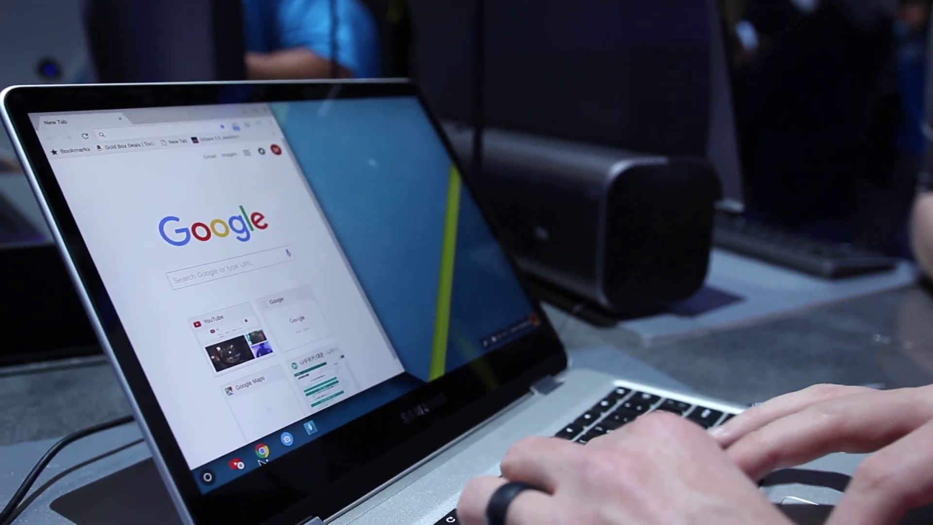
key("ctrl+w")
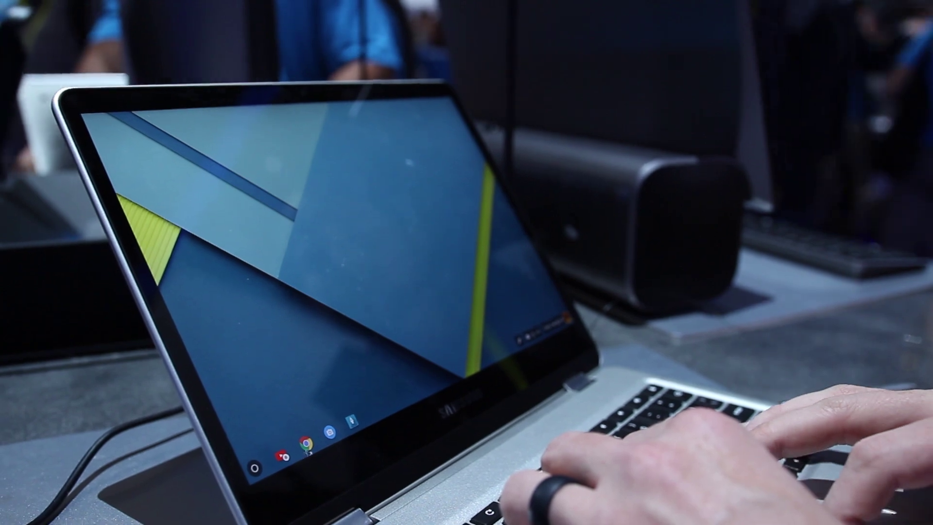